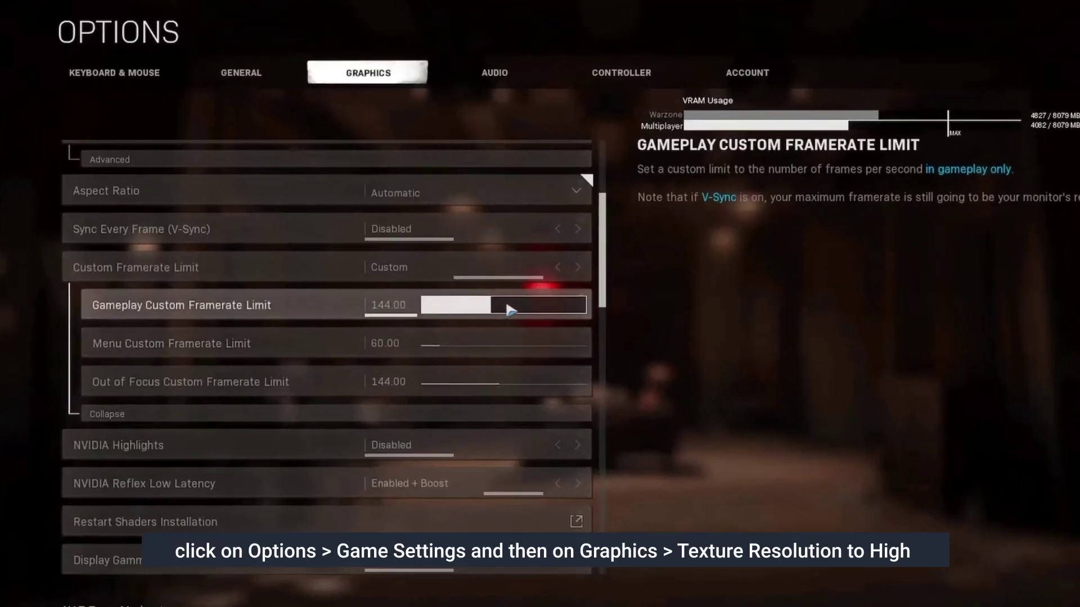
scroll(472, 333, "down", 1)
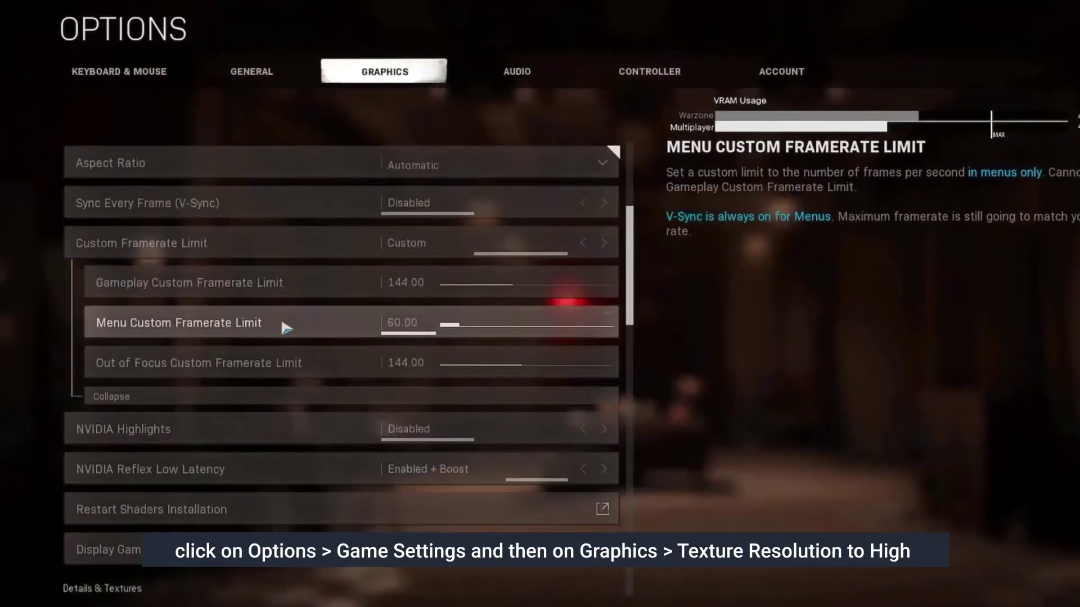
Edit the menu framerate limit field in the graphics options, then leave it
left_click(404, 322)
left_click(287, 331)
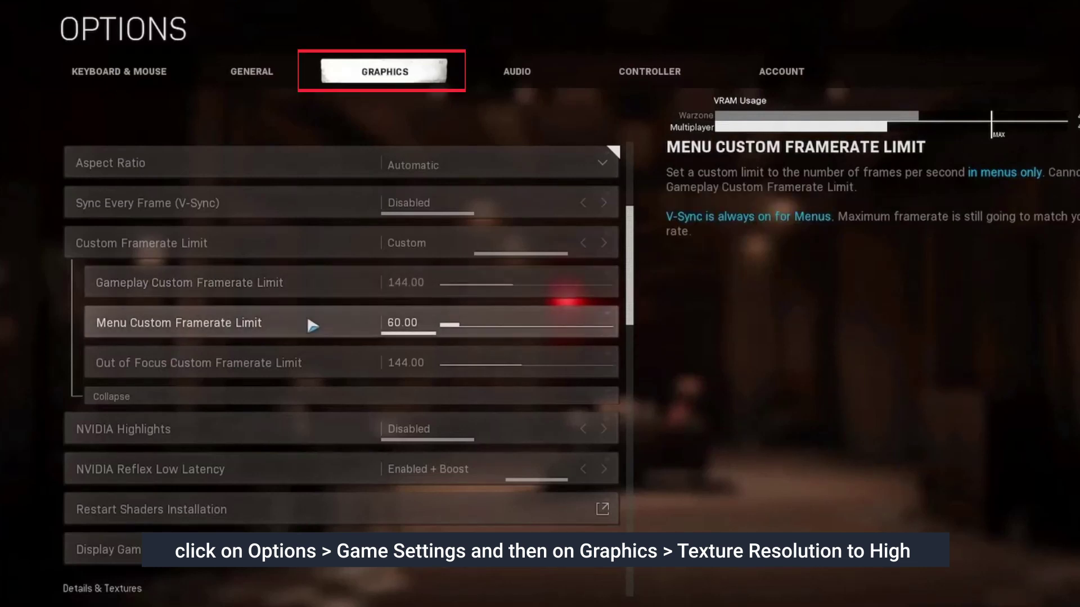
scroll(473, 338, "down", 3)
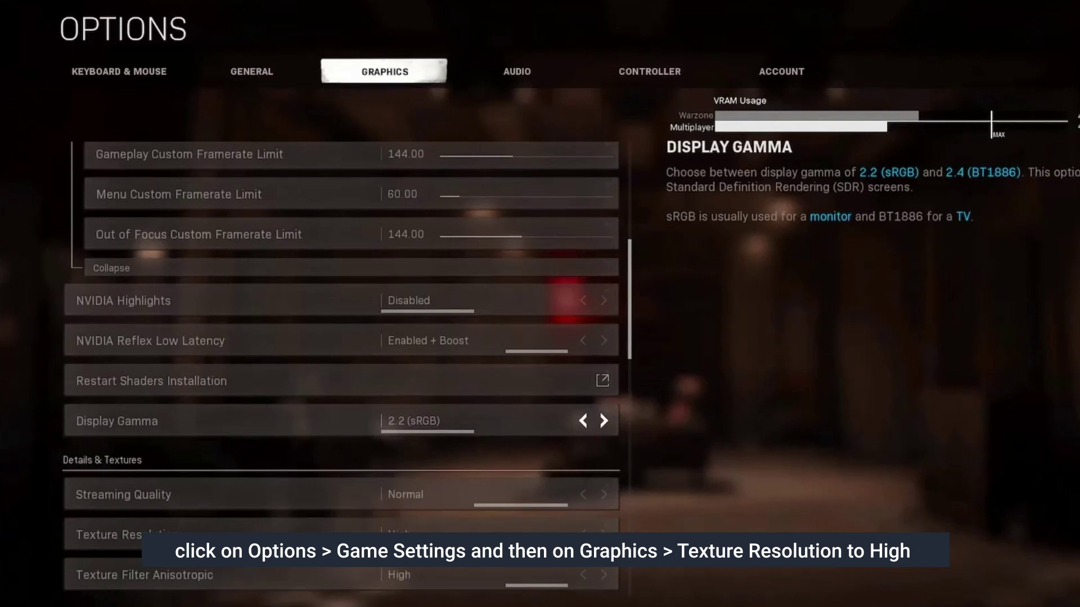
scroll(437, 257, "down", 4)
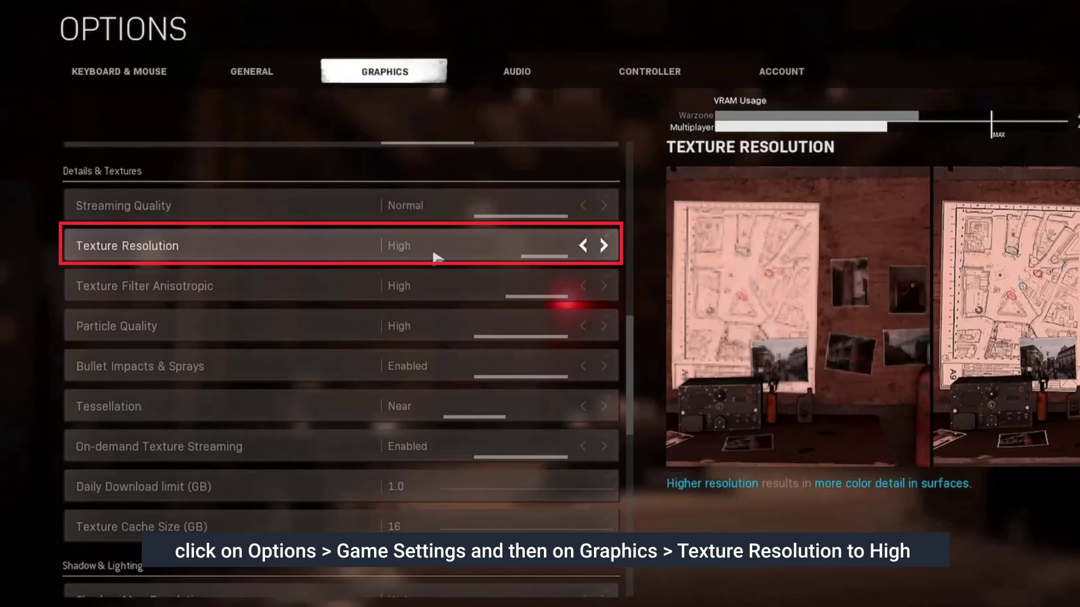
scroll(339, 310, "up", 1)
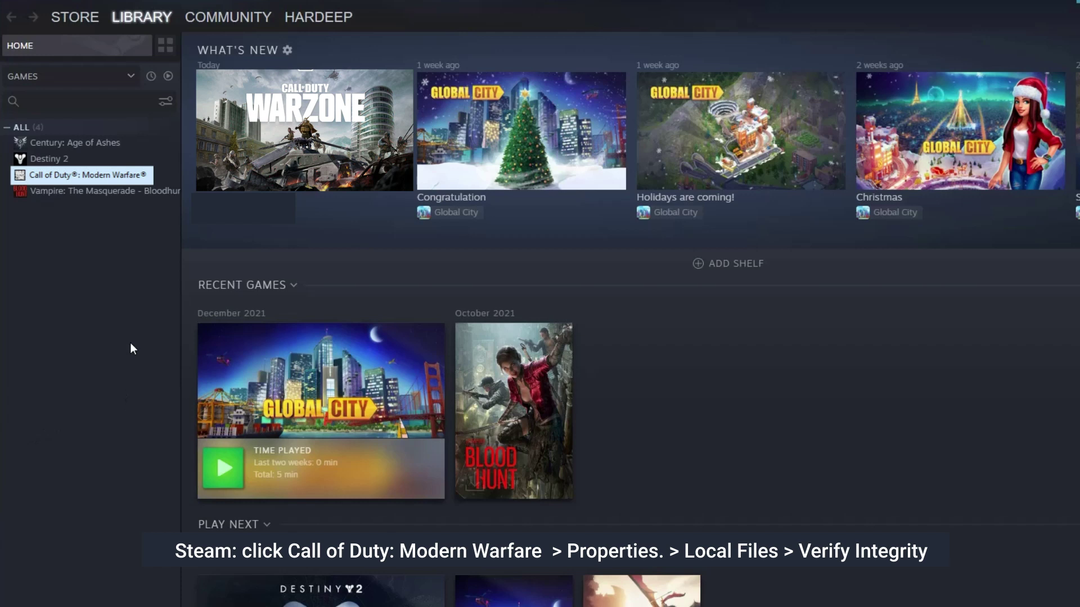
Open Modern Warfare's Steam properties and view its Updates and Local Files pages
right_click(62, 175)
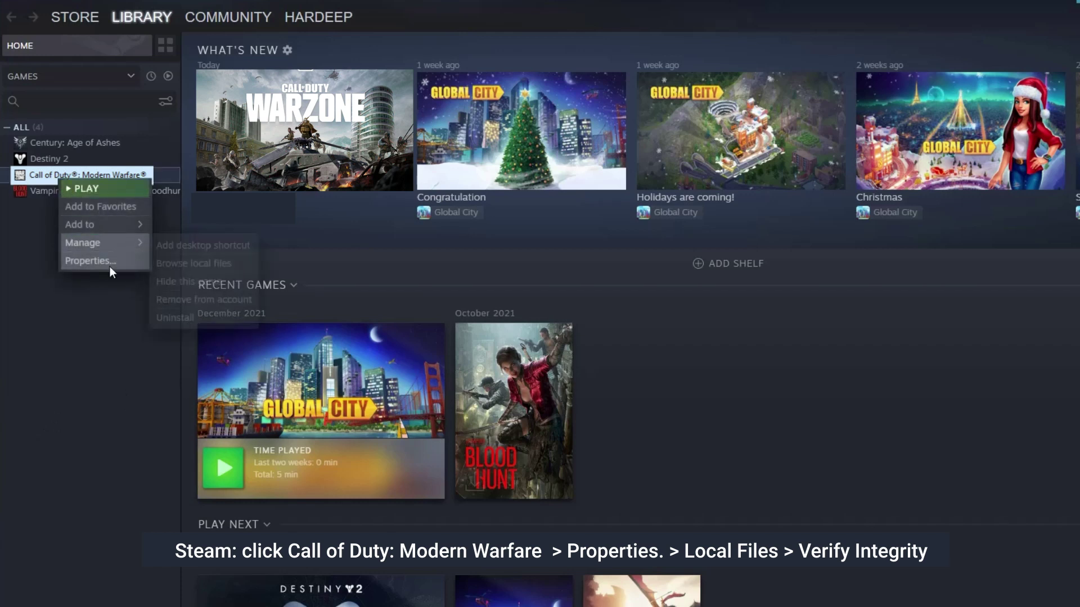
mouse_move(81, 225)
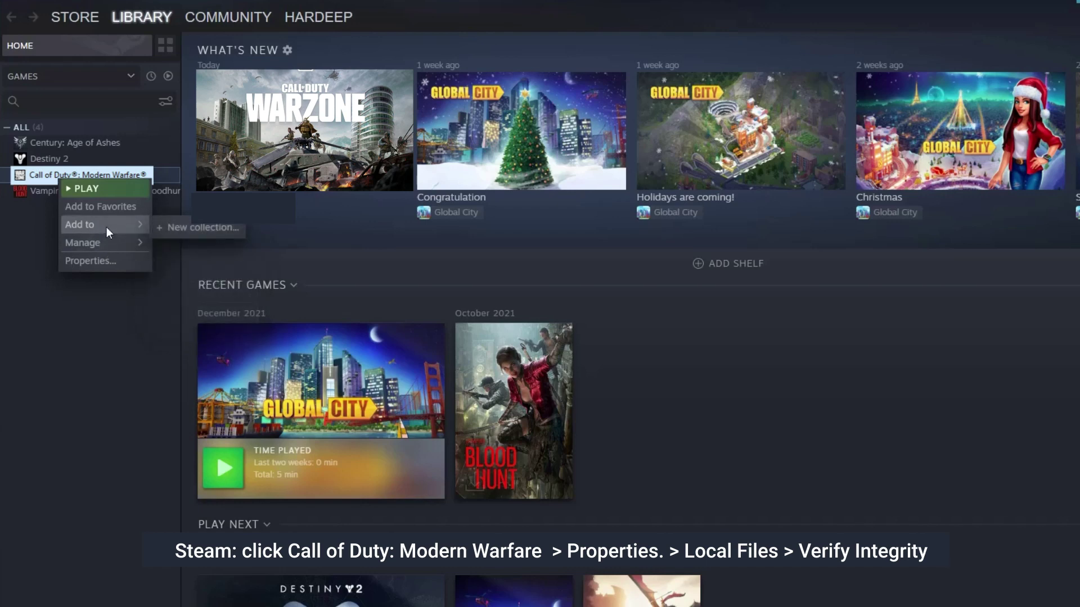
left_click(105, 262)
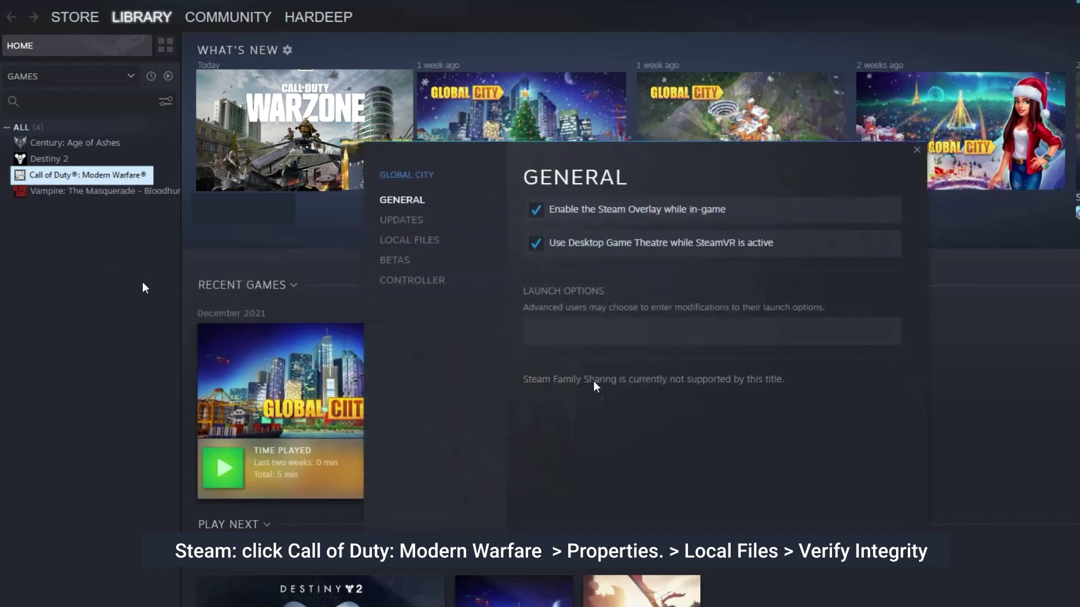
left_click(403, 219)
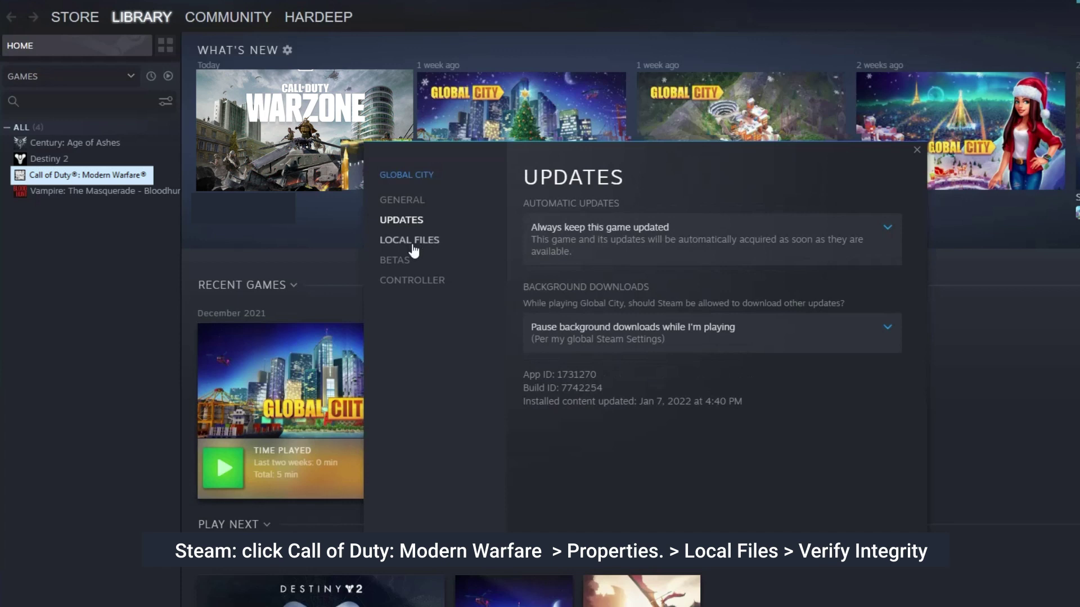
left_click(410, 240)
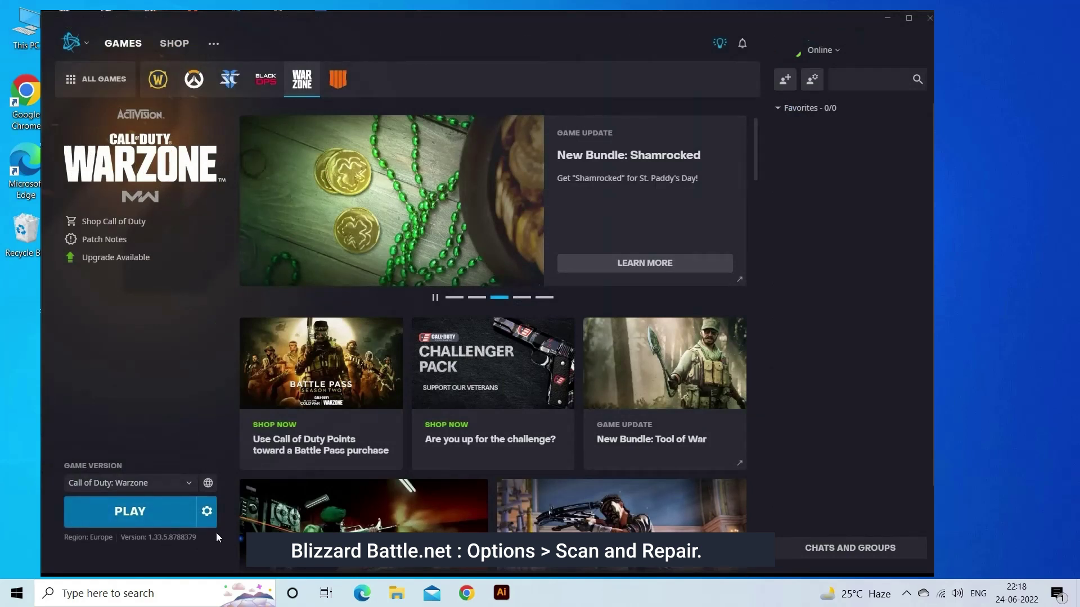
Start Battle.net's Scan and Repair on the Call of Duty installation
left_click(207, 512)
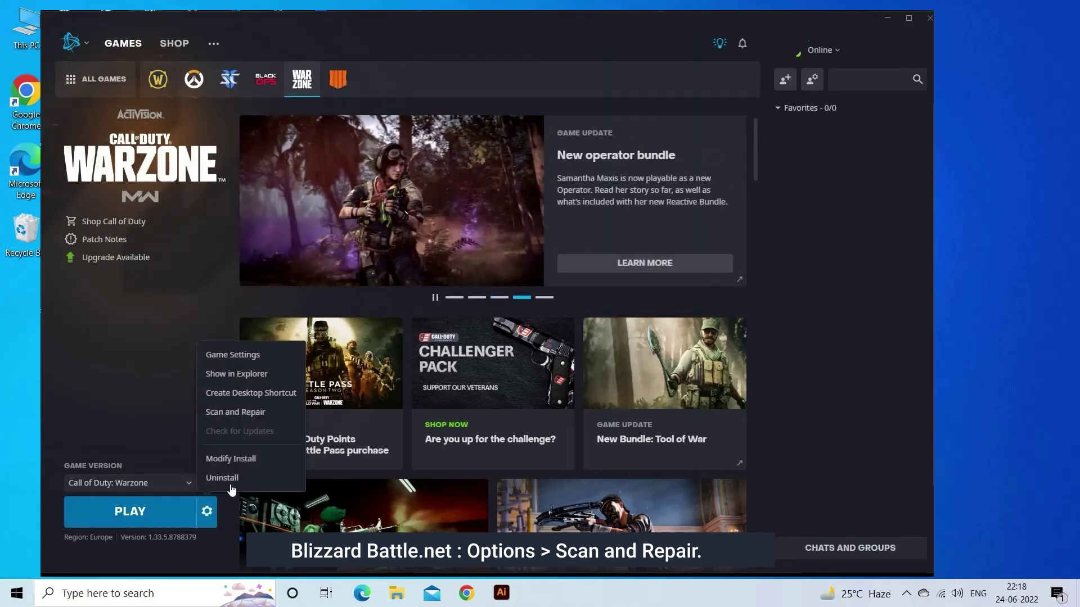
left_click(235, 413)
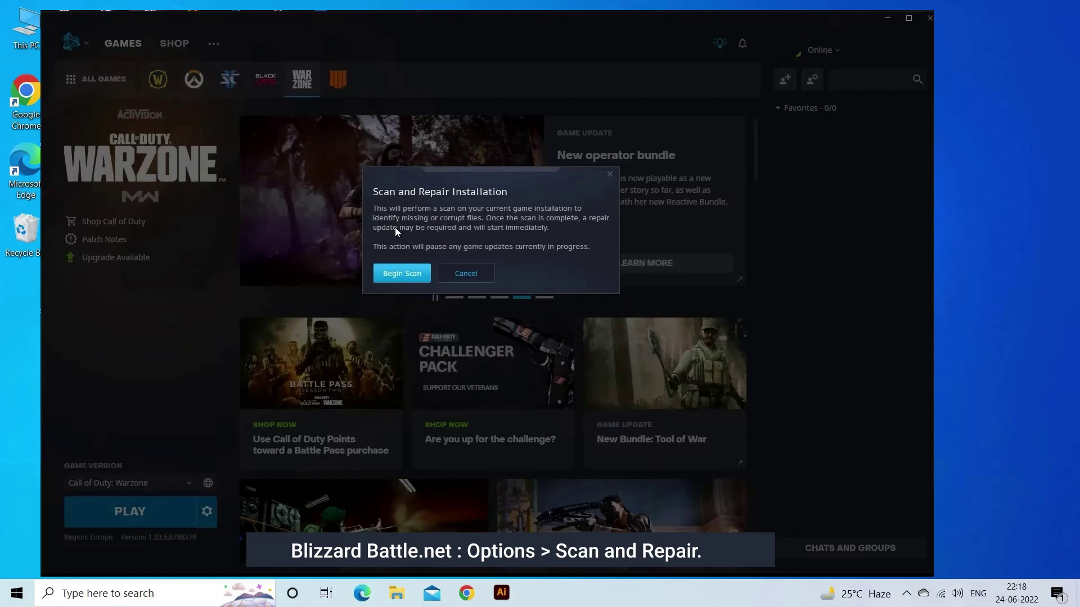
left_click(401, 273)
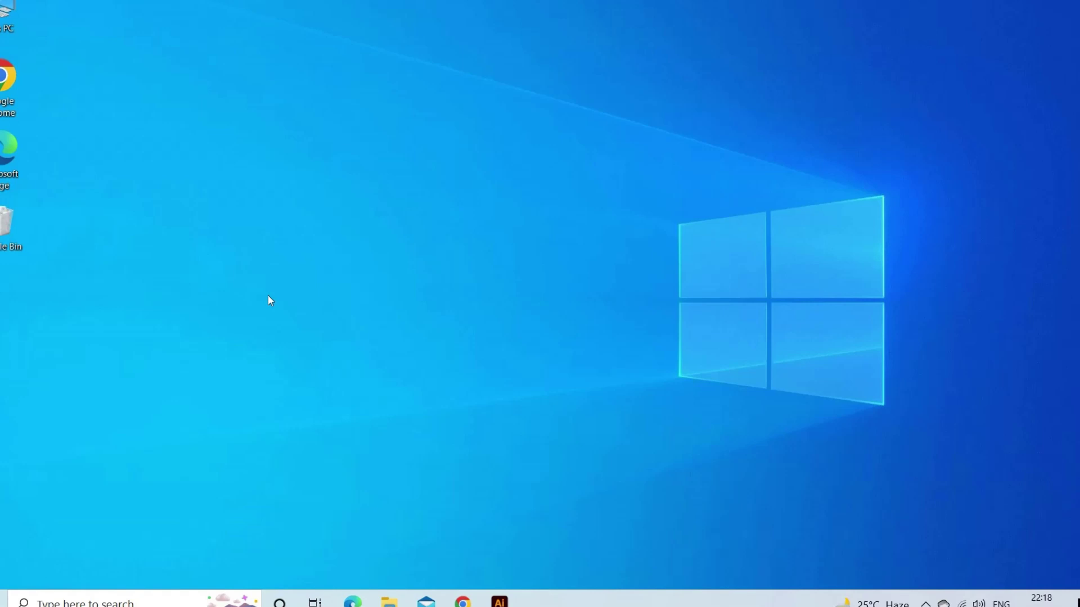
From the desktop, open NVIDIA Control Panel's per-program 3D settings and add a program
right_click(307, 231)
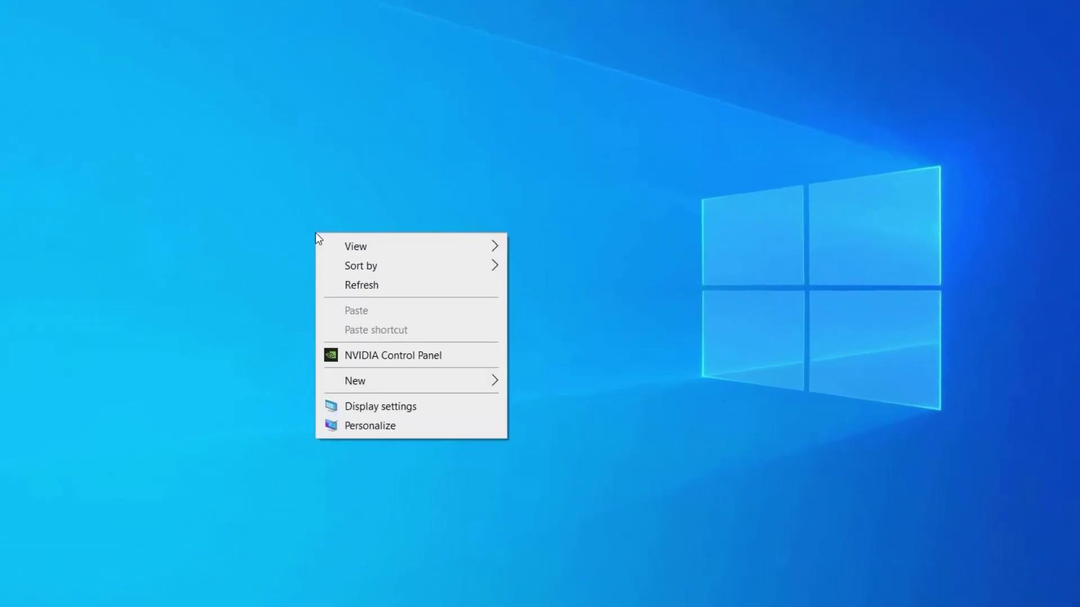
left_click(408, 354)
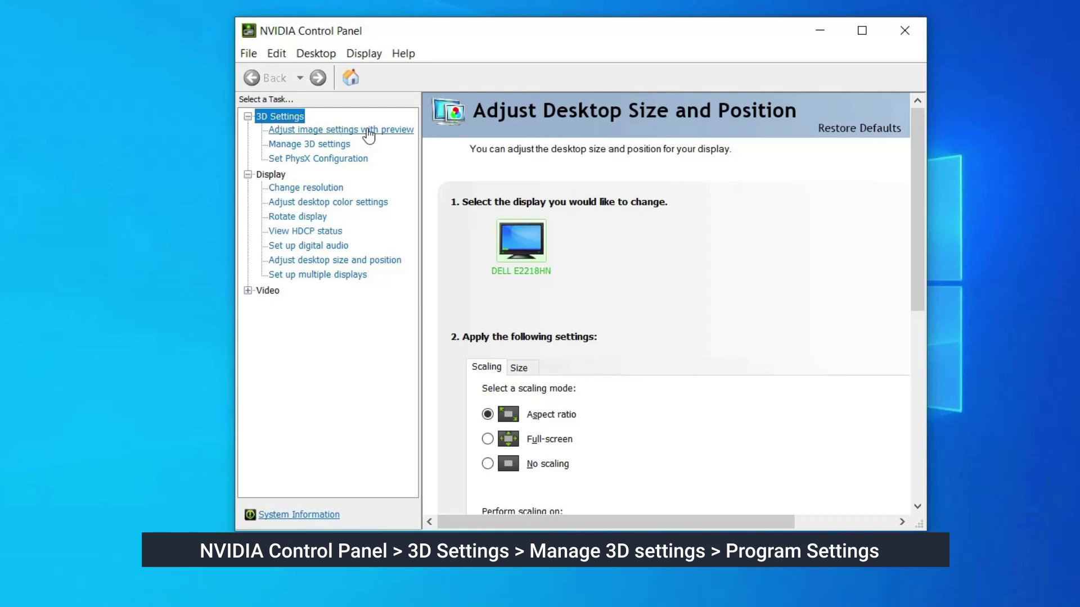
left_click(308, 144)
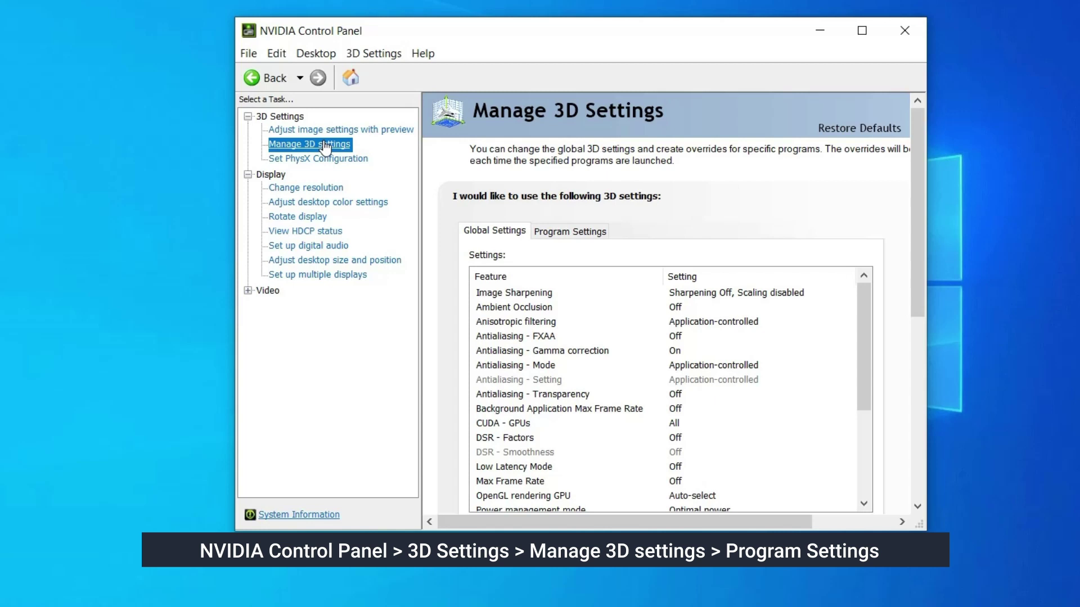
left_click(576, 233)
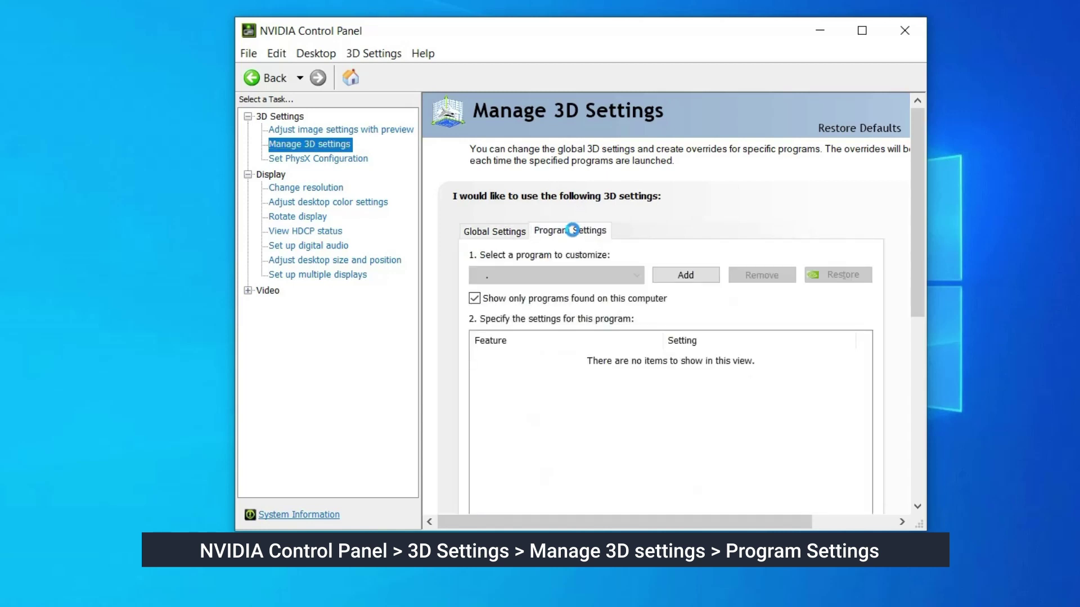
left_click(687, 279)
scroll(681, 347, "down", 1)
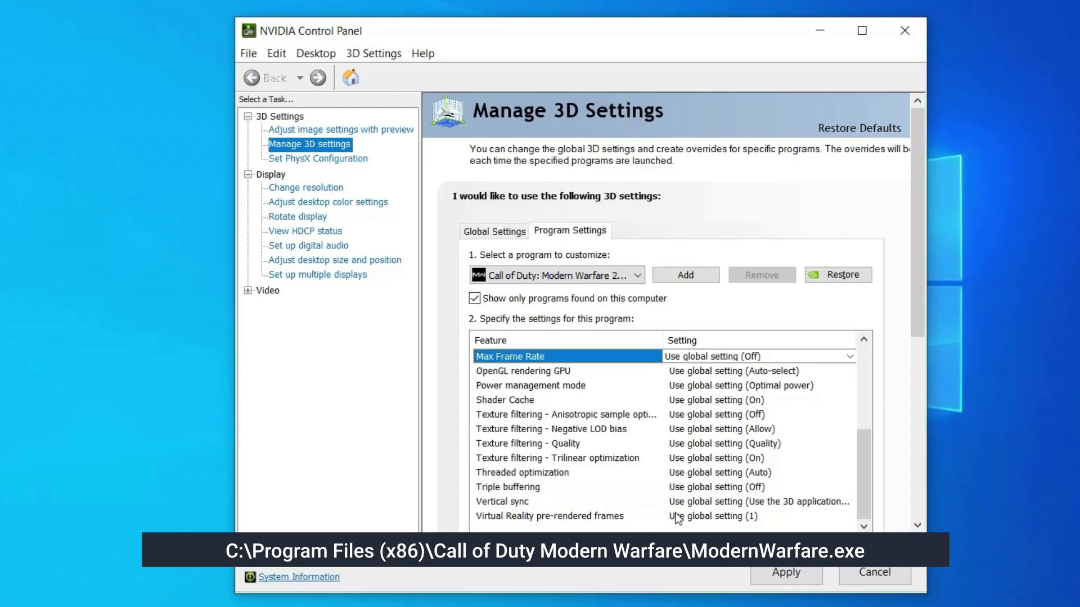
Set Vertical sync to Off for Modern Warfare and apply
left_click(533, 501)
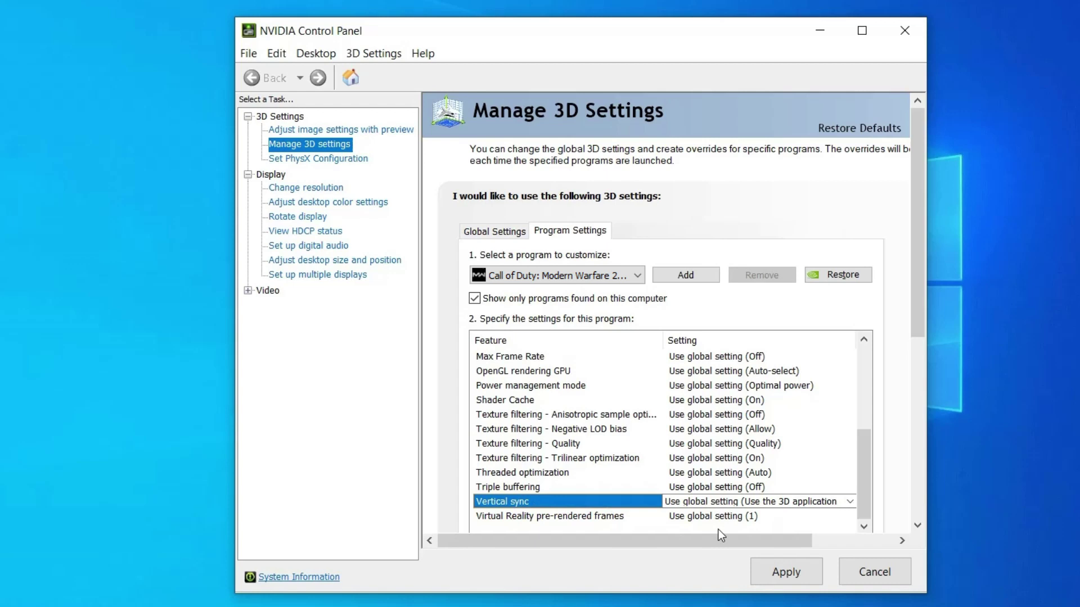
left_click(767, 502)
left_click(675, 513)
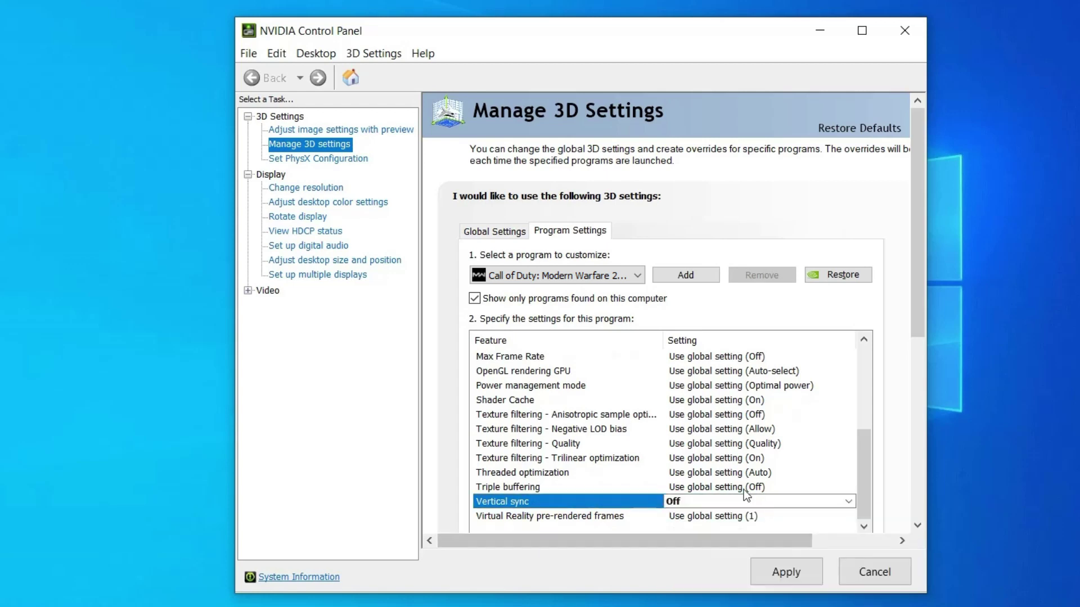
left_click(774, 577)
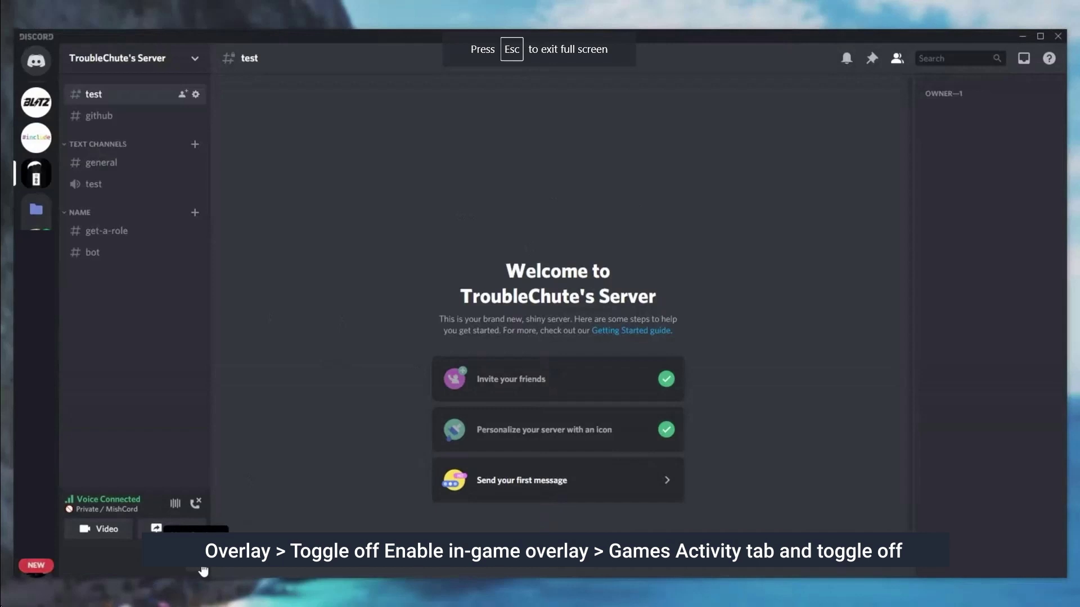
Switch off Enable in-game overlay under Discord's User Settings > Overlay
left_click(202, 572)
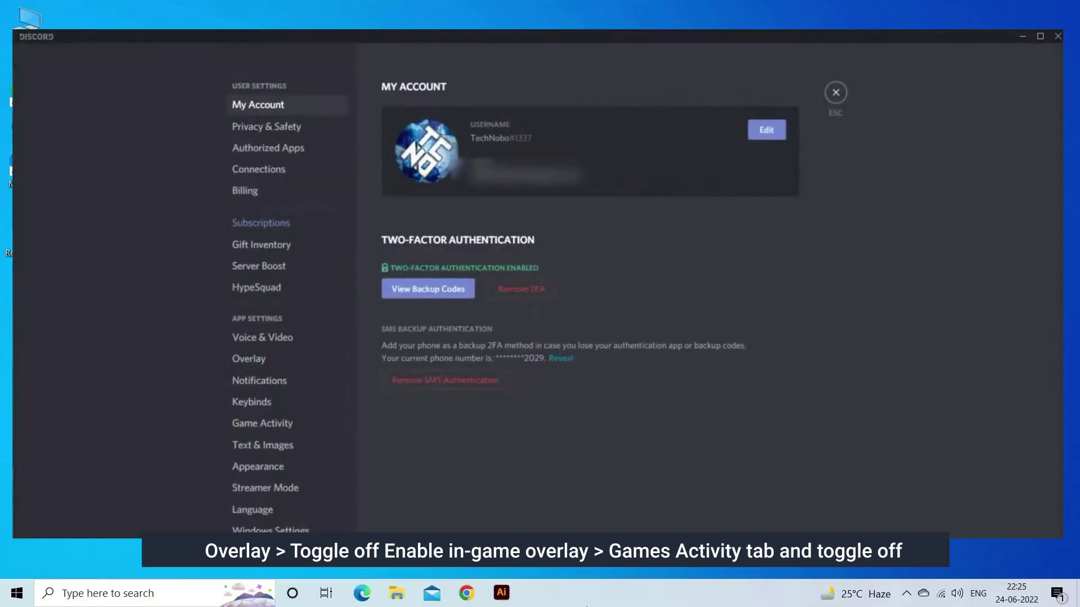
left_click(313, 362)
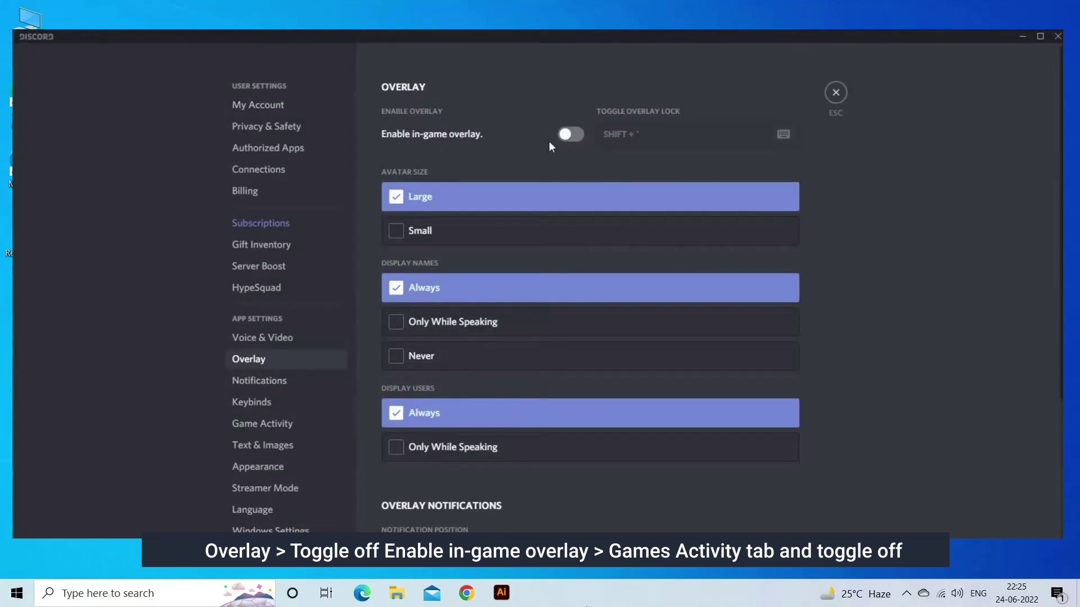
left_click(570, 134)
left_click(576, 135)
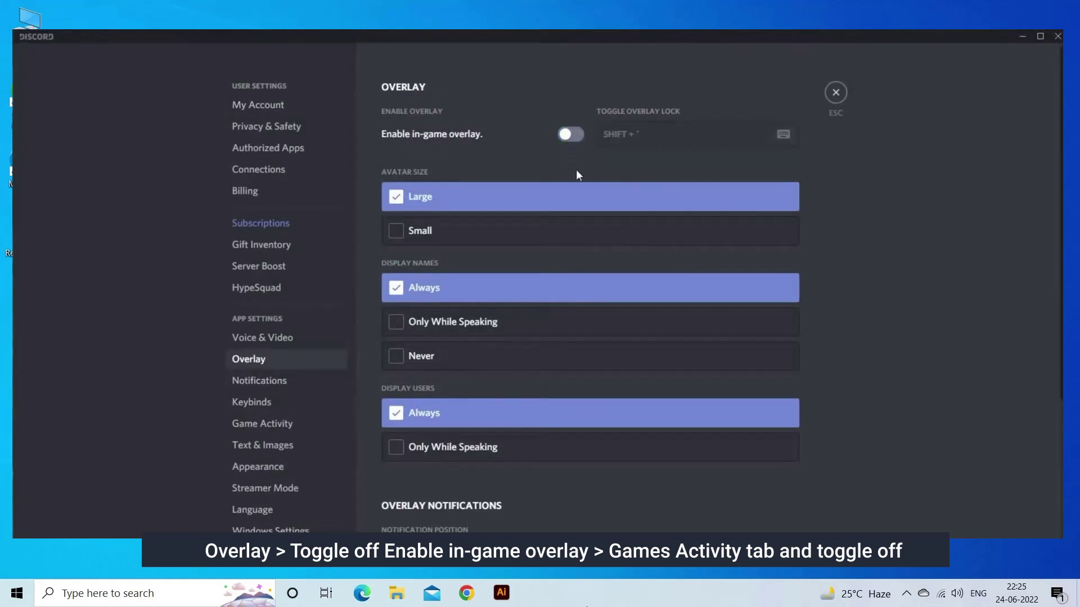
left_click(571, 134)
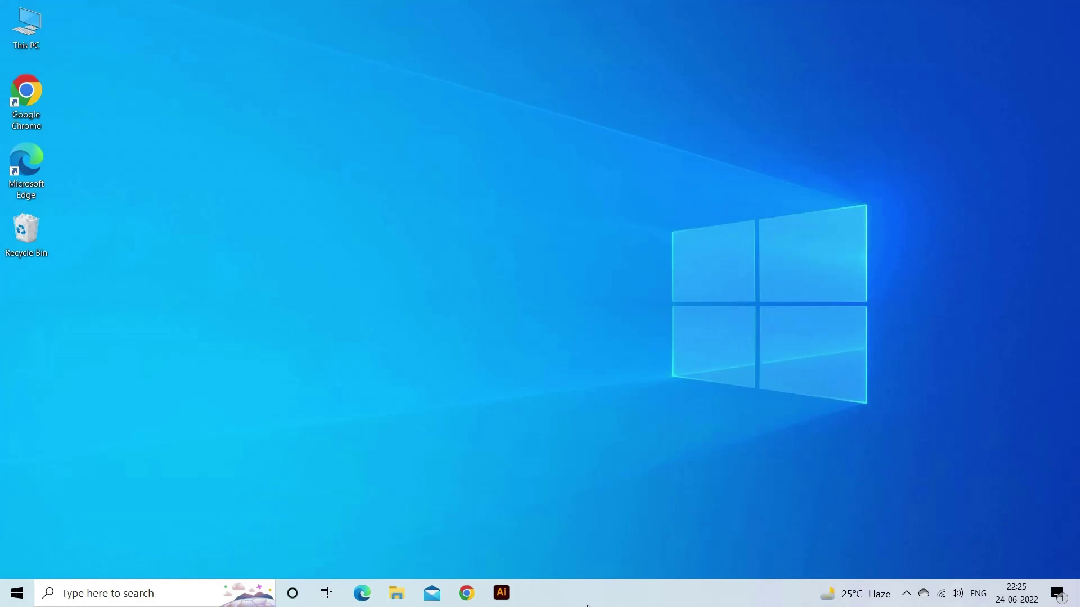
In Task Manager's detailed process list, bring up the options for ModernWarfare.exe
key("ctrl+shift+Escape")
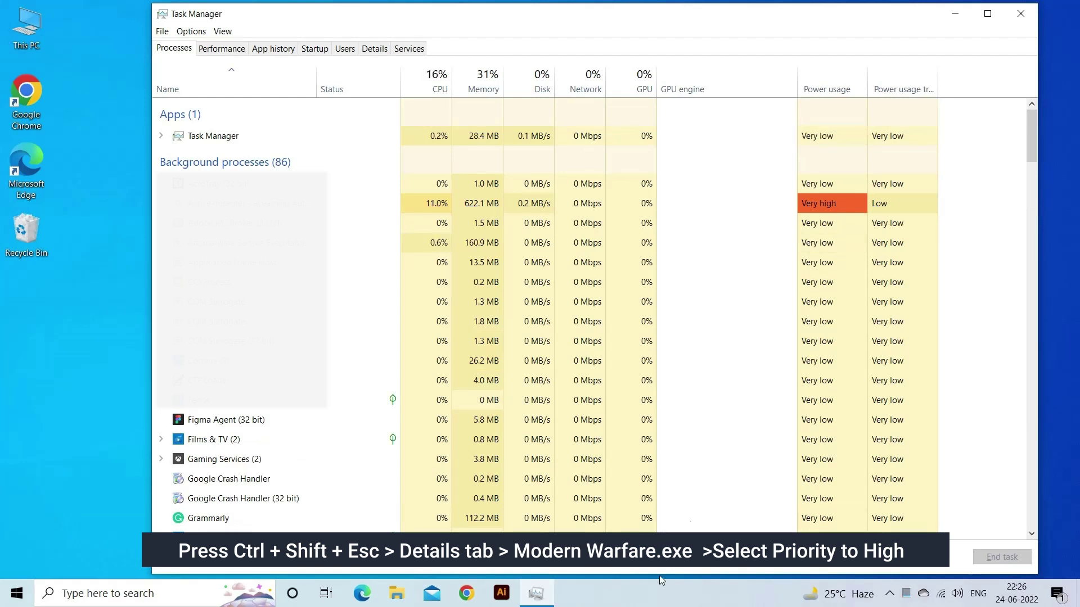
left_click(374, 48)
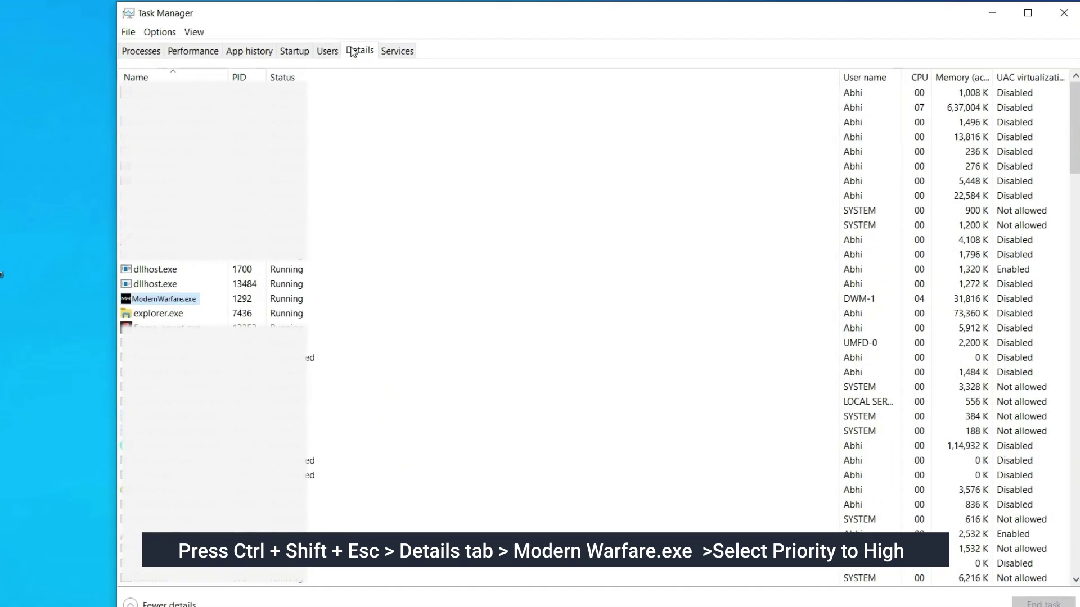
left_click(323, 298)
right_click(323, 300)
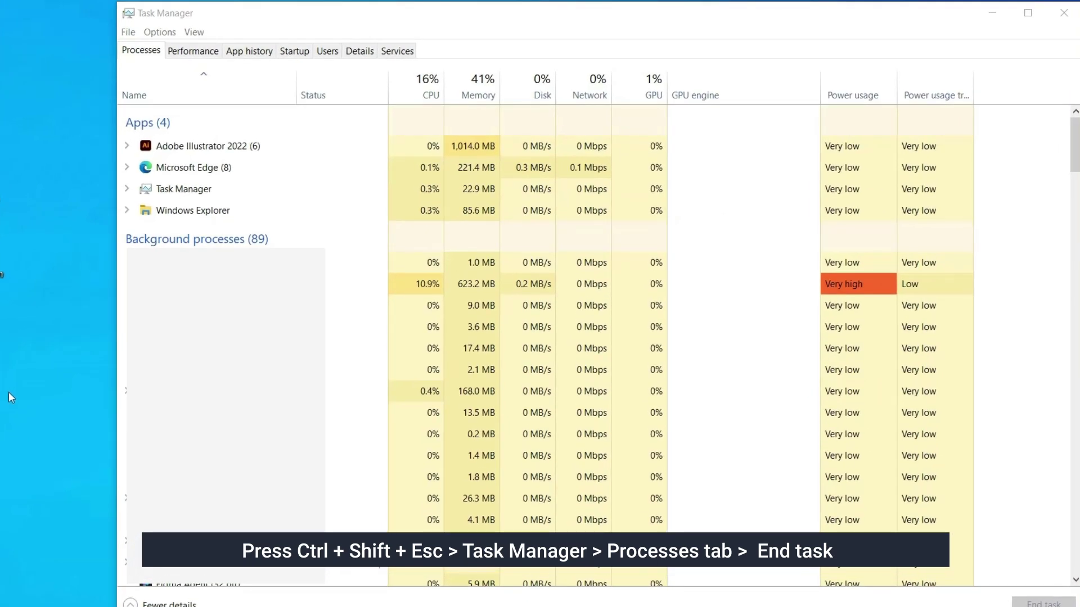
End the Adobe Illustrator 2022 task from Task Manager's Processes list
left_click(135, 51)
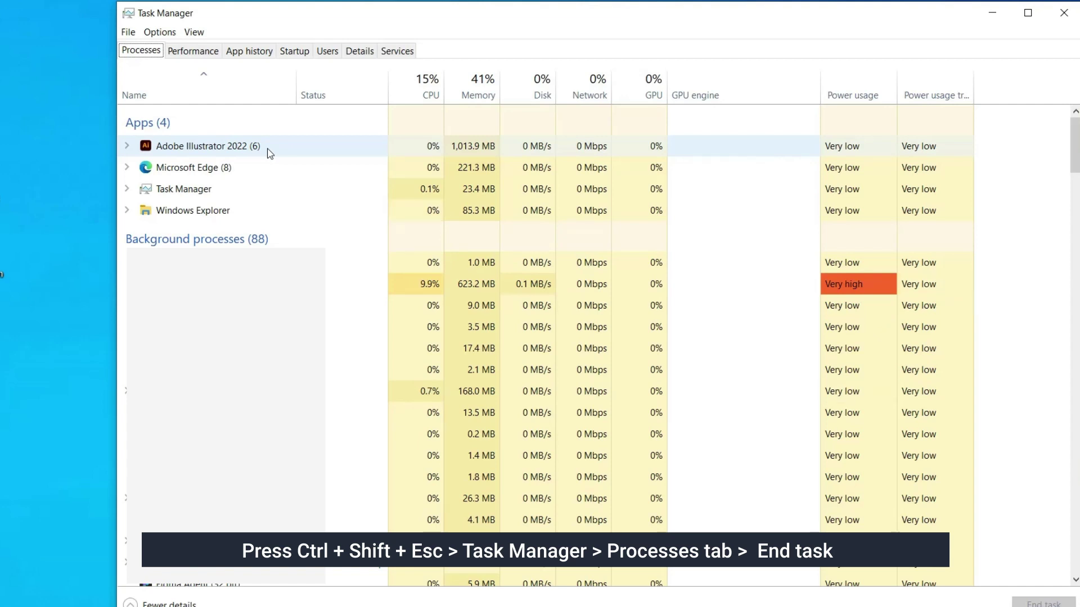
right_click(270, 153)
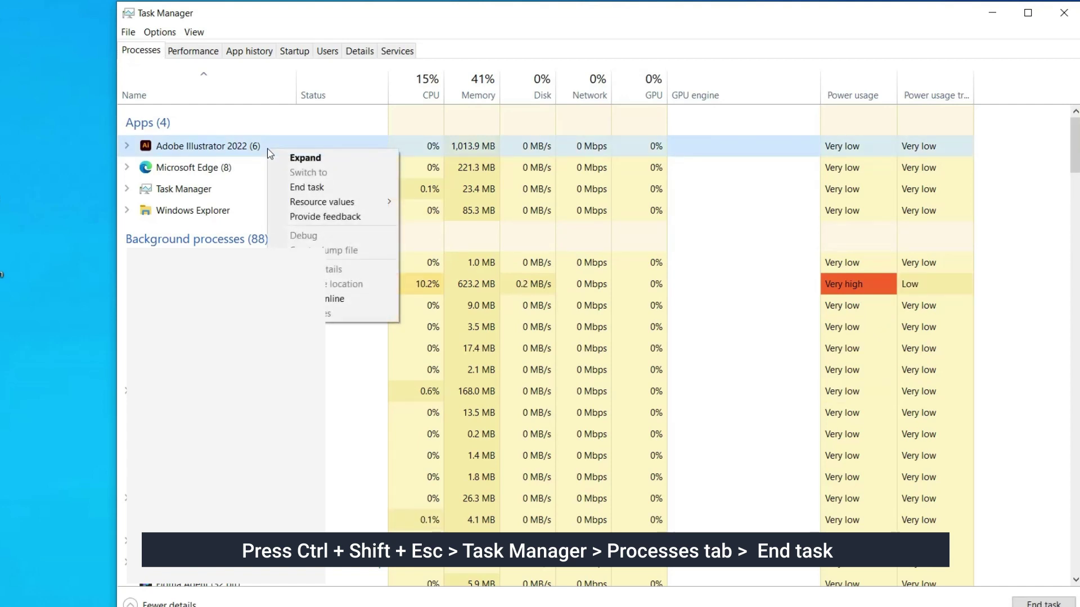
left_click(318, 192)
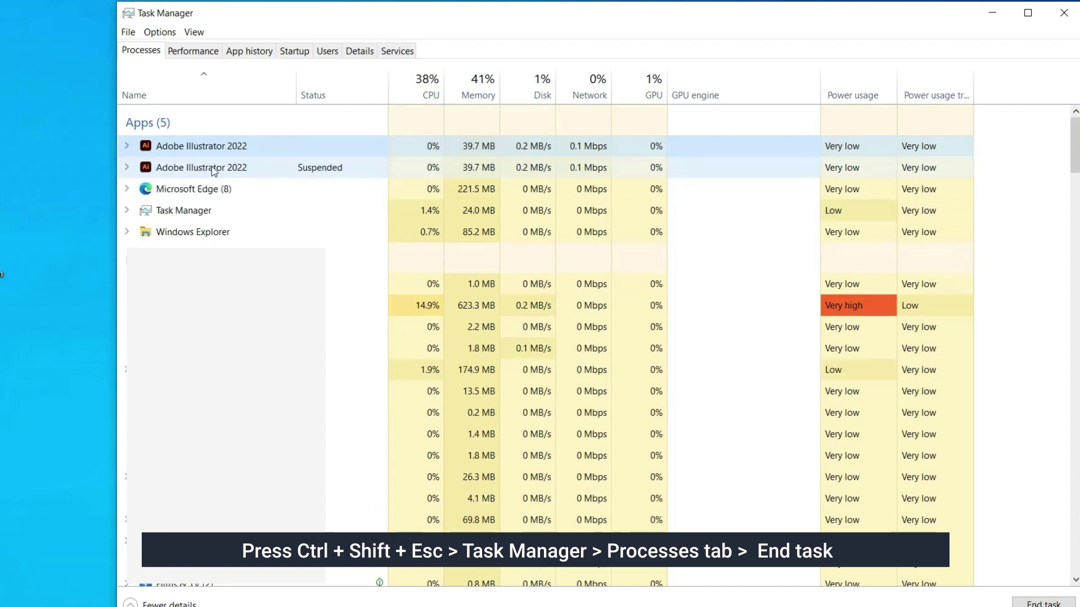
End the Microsoft Edge task from the Processes list
right_click(209, 148)
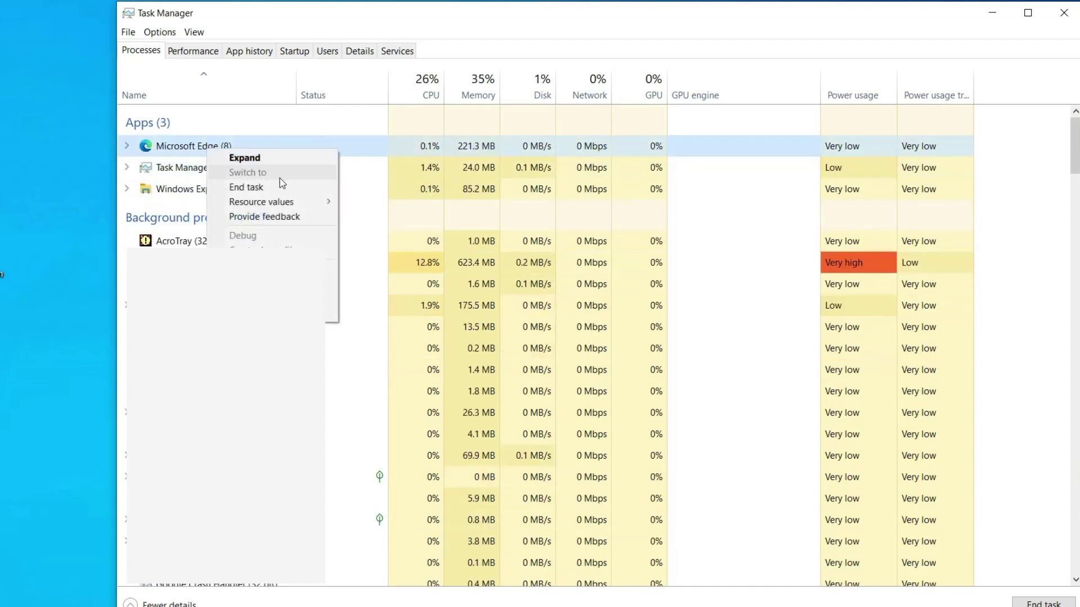
left_click(266, 186)
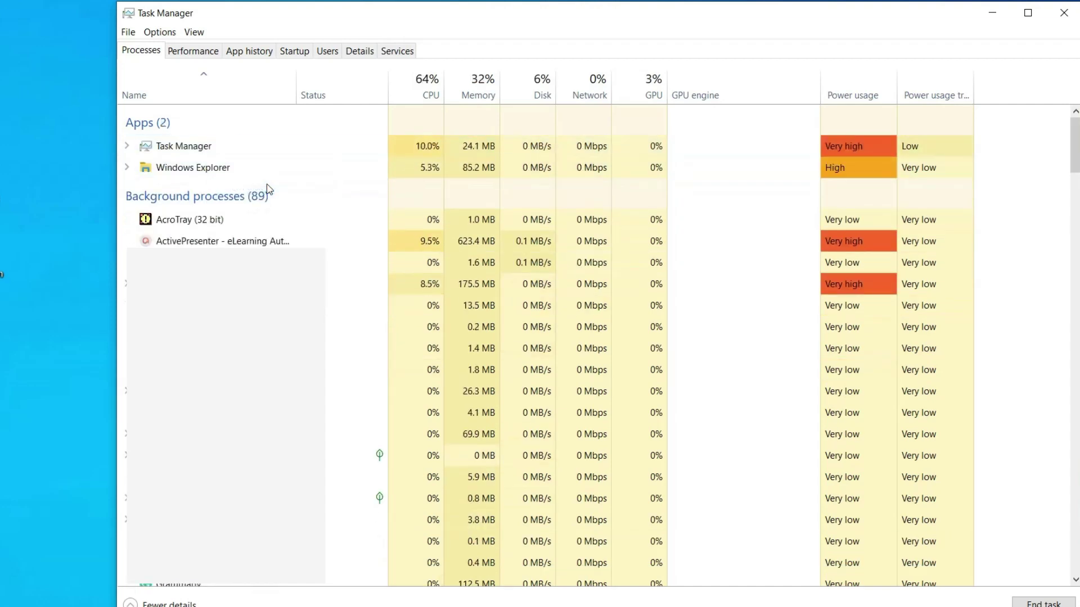